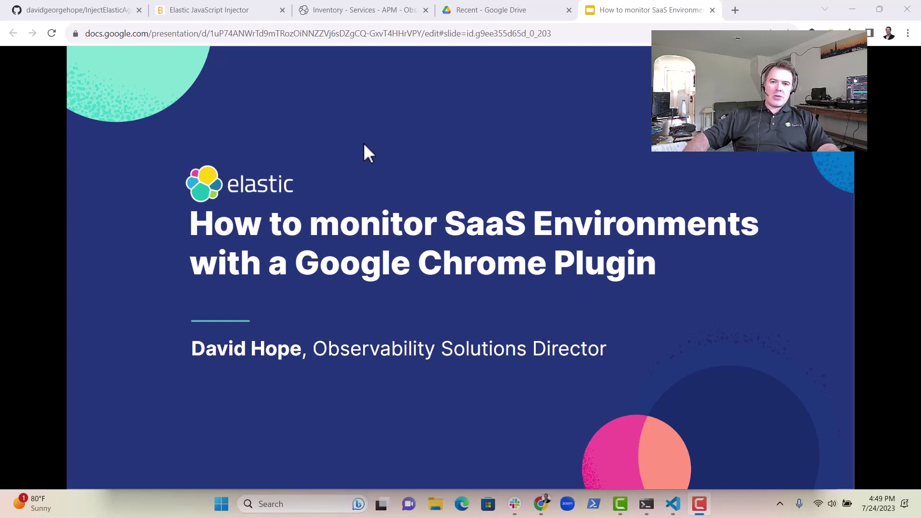
Step: Switch to the InjectElasticAgent repository and read the README's Files section, including content.js
{"action": "left_click", "coordinate": [84, 9]}
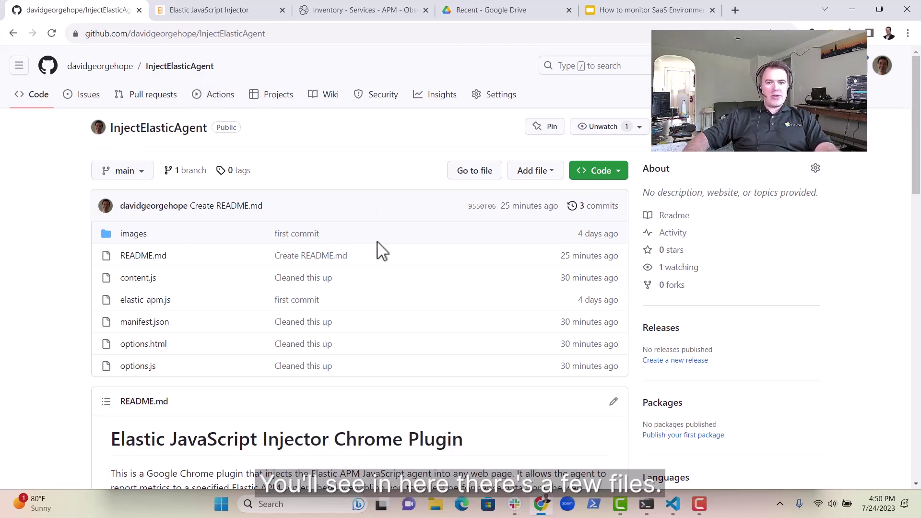
{"action": "scroll", "coordinate": [407, 333], "scroll_direction": "down", "scroll_amount": 2}
{"action": "scroll", "coordinate": [407, 332], "scroll_direction": "down", "scroll_amount": 1}
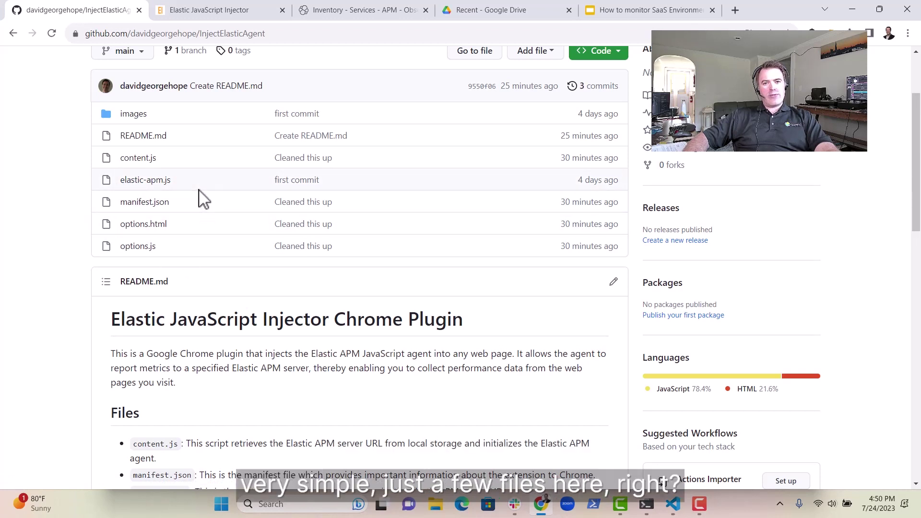
{"action": "scroll", "coordinate": [231, 309], "scroll_direction": "down", "scroll_amount": 2}
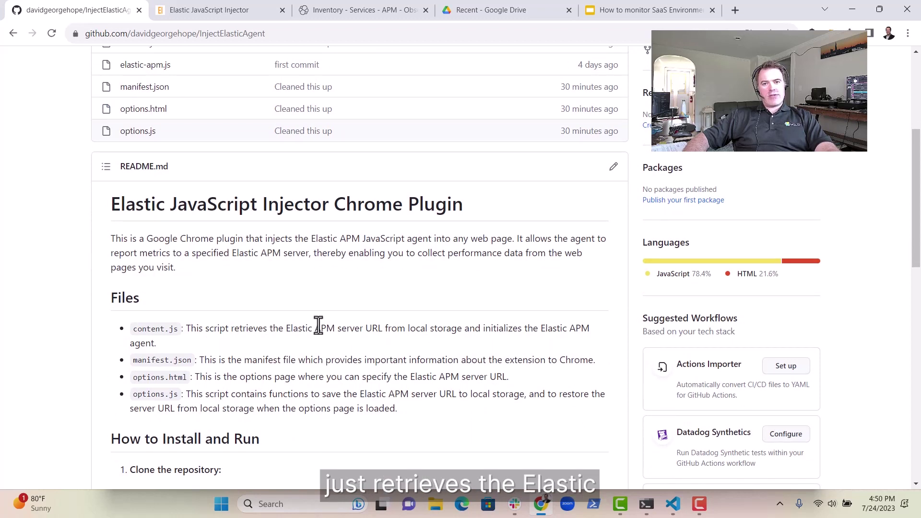
{"action": "left_click_drag", "start_coordinate": [318, 327], "coordinate": [368, 330]}
{"action": "left_click", "coordinate": [368, 330]}
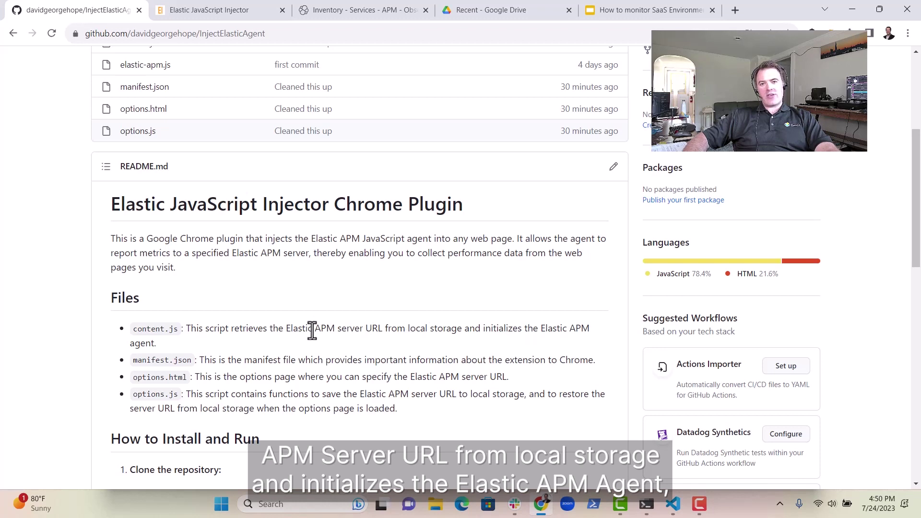
Step: Read the How to Install steps and required permissions, then return toward the top
{"action": "scroll", "coordinate": [309, 330], "scroll_direction": "down", "scroll_amount": 1}
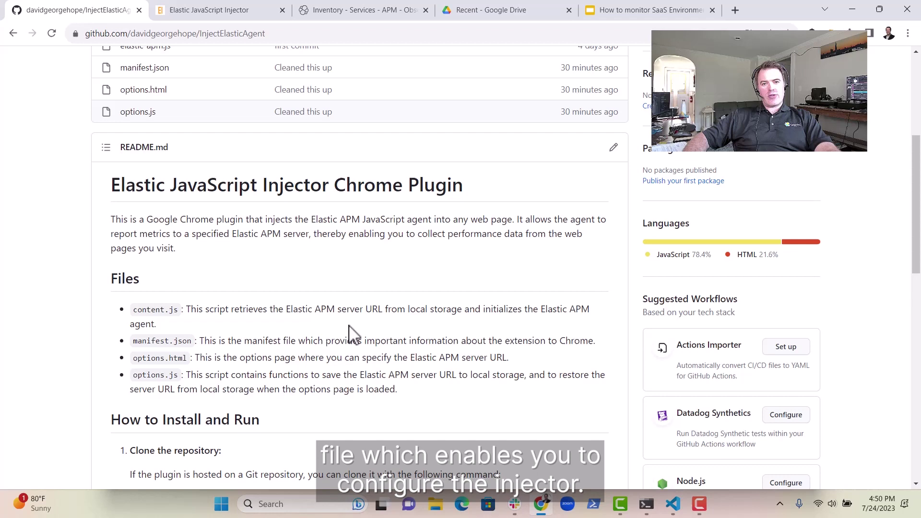
{"action": "scroll", "coordinate": [353, 332], "scroll_direction": "down", "scroll_amount": 1}
{"action": "scroll", "coordinate": [354, 333], "scroll_direction": "down", "scroll_amount": 12}
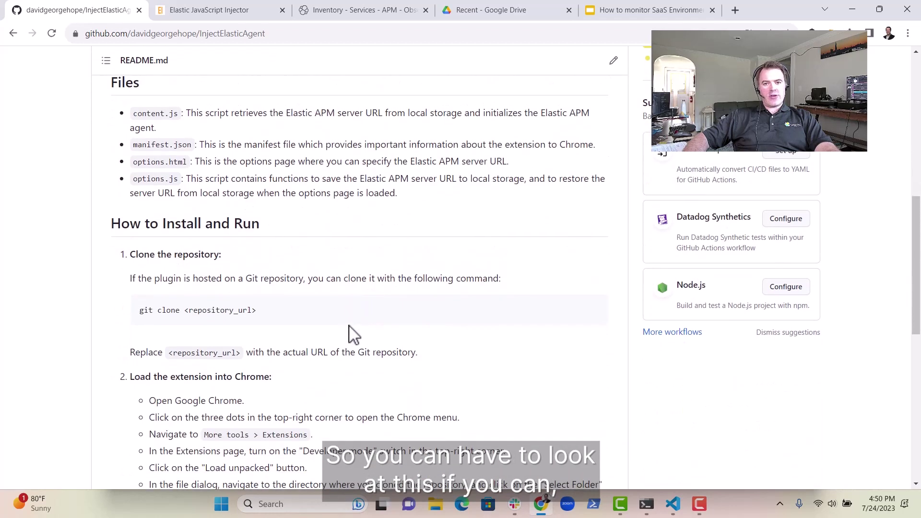
{"action": "scroll", "coordinate": [353, 333], "scroll_direction": "up", "scroll_amount": 13}
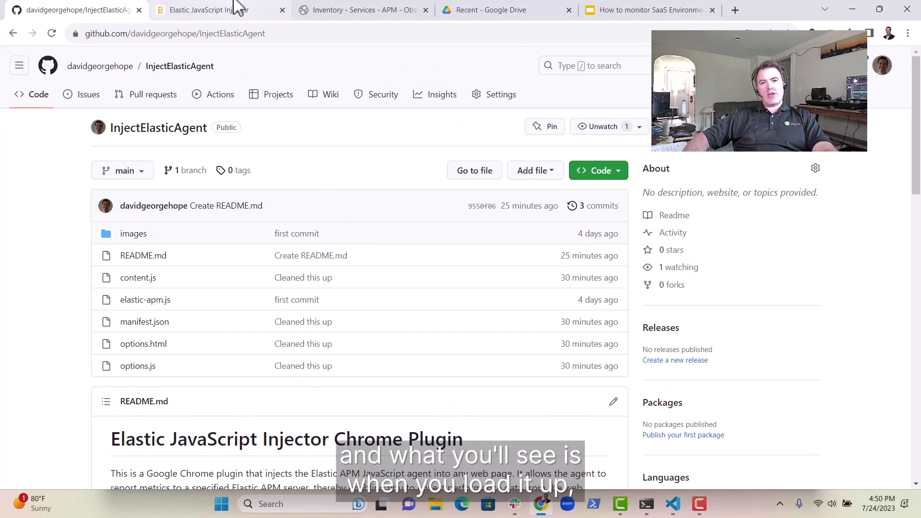
Step: Open Chrome's Manage extensions page from the Extensions menu
{"action": "right_click", "coordinate": [832, 33]}
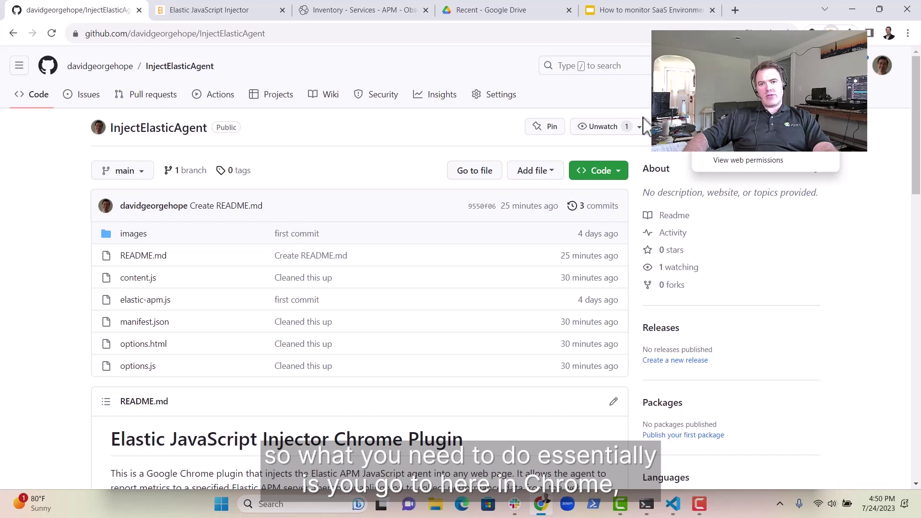
{"action": "key", "text": "Escape"}
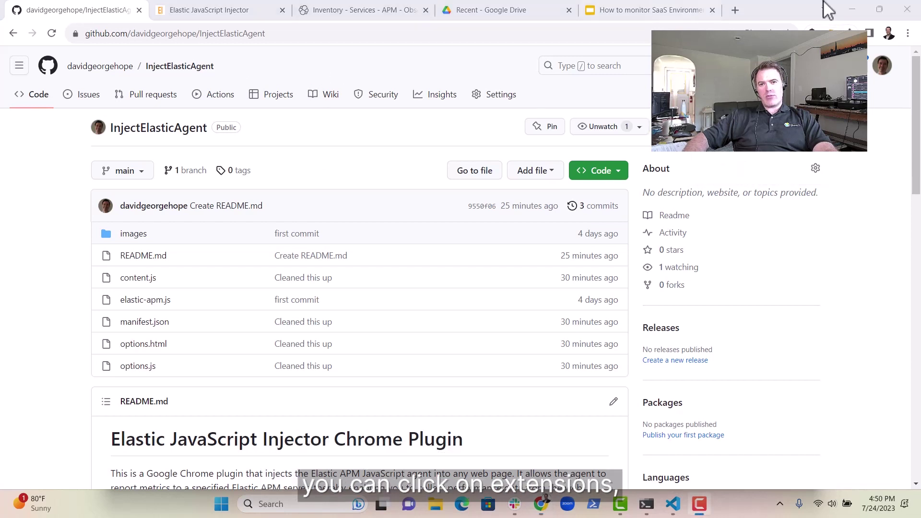
{"action": "left_click", "coordinate": [850, 33]}
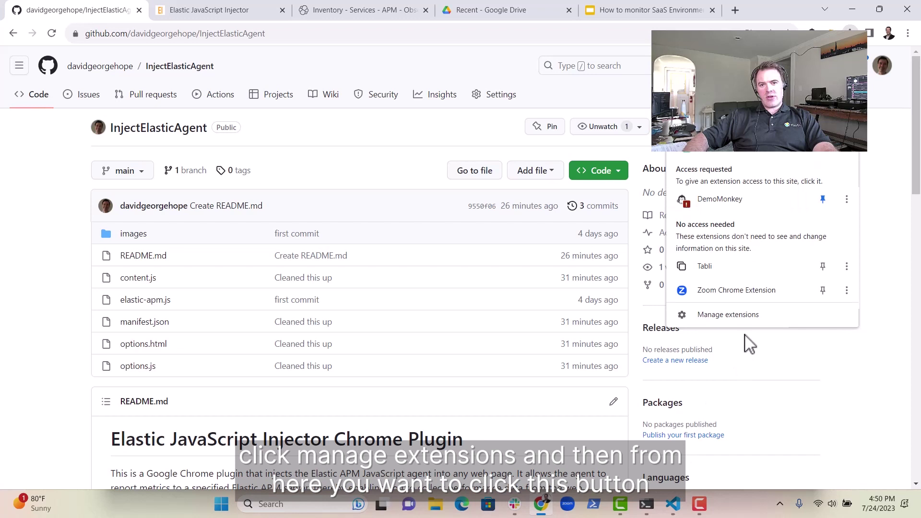
{"action": "left_click", "coordinate": [746, 318]}
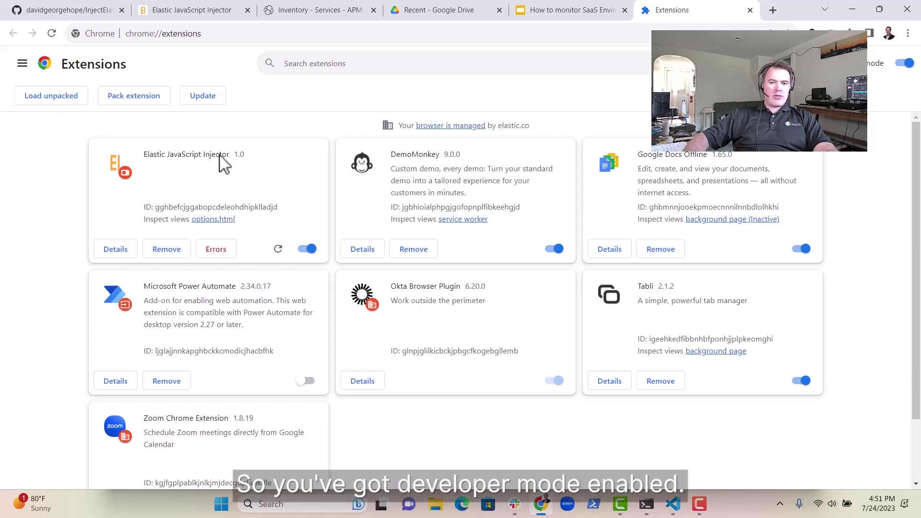
Step: Try Load unpacked for the extension folder, then check the Extensions menu for Elastic JavaScript Injector
{"action": "left_click", "coordinate": [51, 98]}
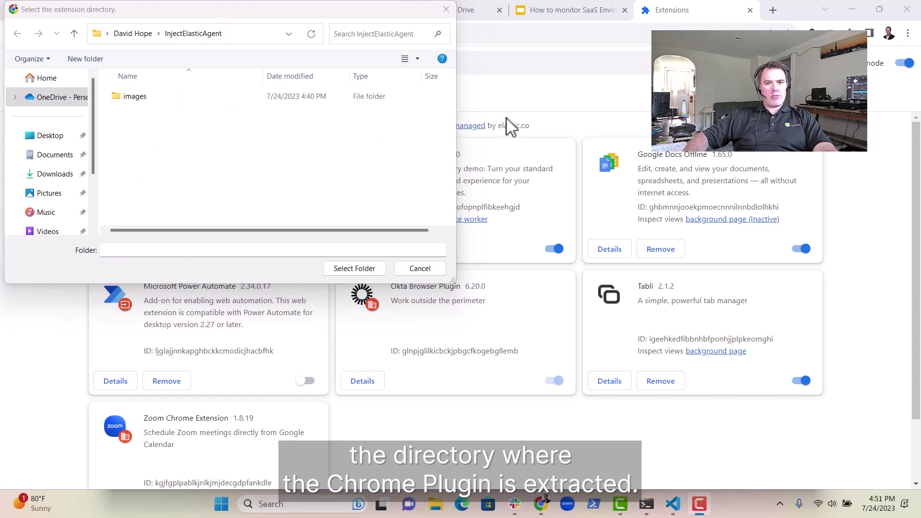
{"action": "left_click", "coordinate": [416, 269]}
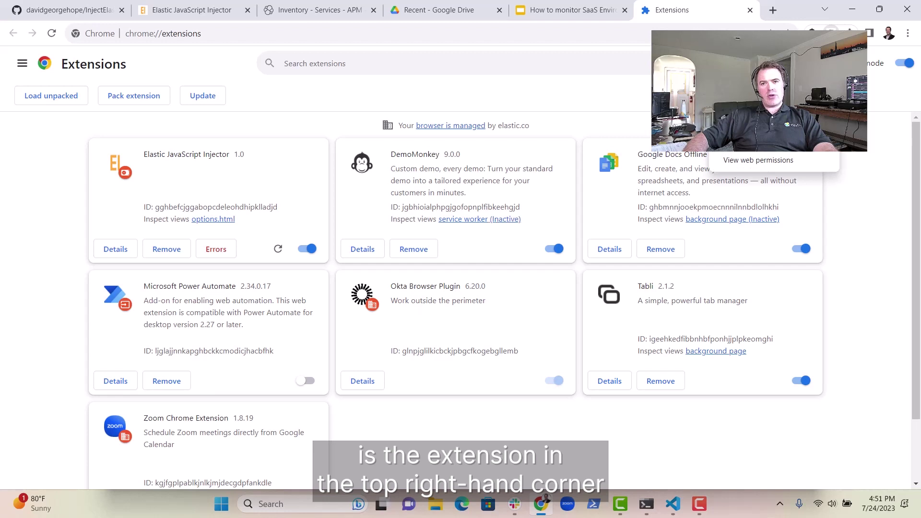
{"action": "left_click", "coordinate": [850, 33]}
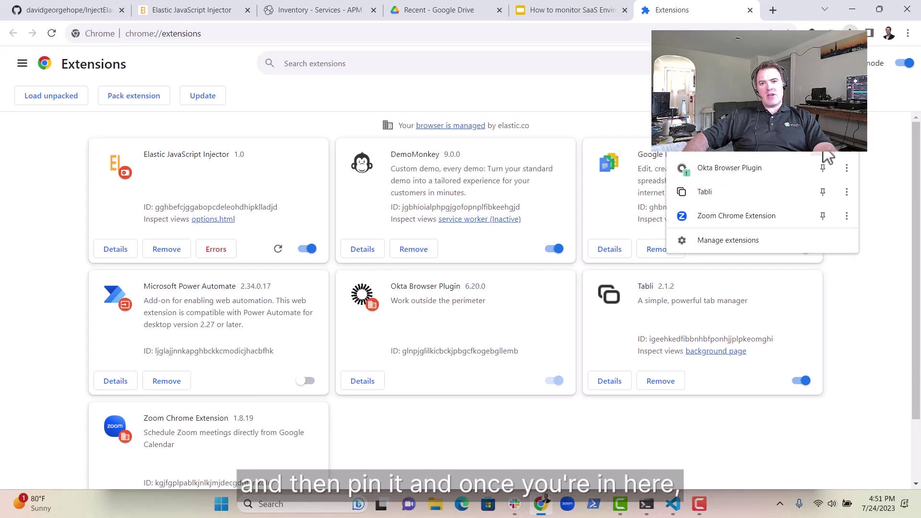
Step: Check the Elastic JavaScript Injector's Elastic URL option, then reload the APM Services list
{"action": "right_click", "coordinate": [835, 33]}
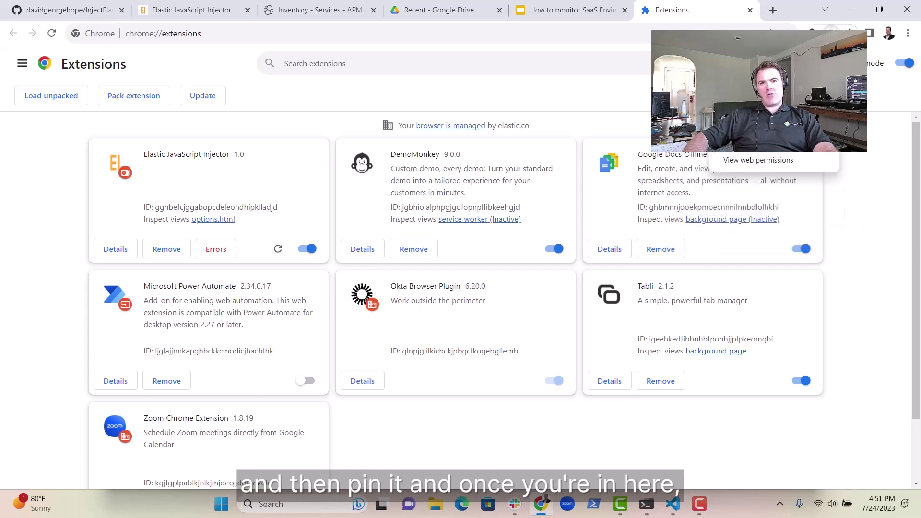
{"action": "left_click", "coordinate": [758, 98]}
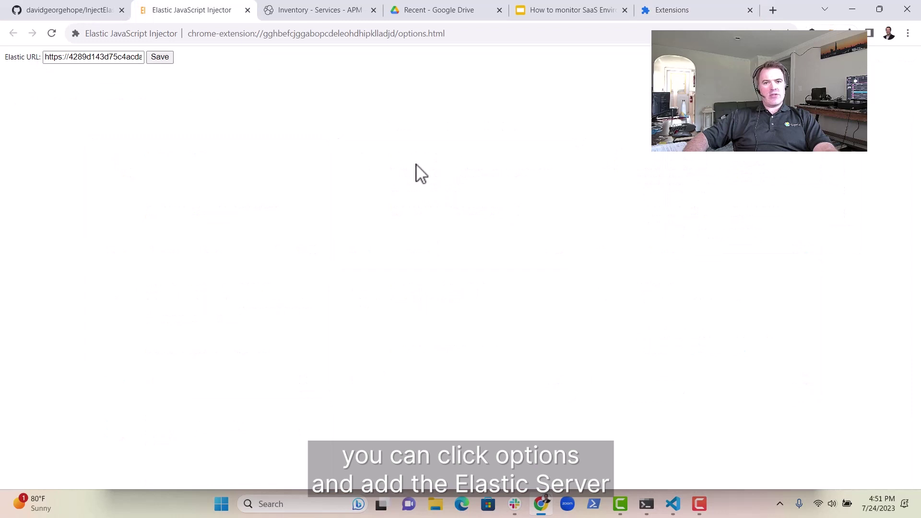
{"action": "left_click", "coordinate": [106, 62]}
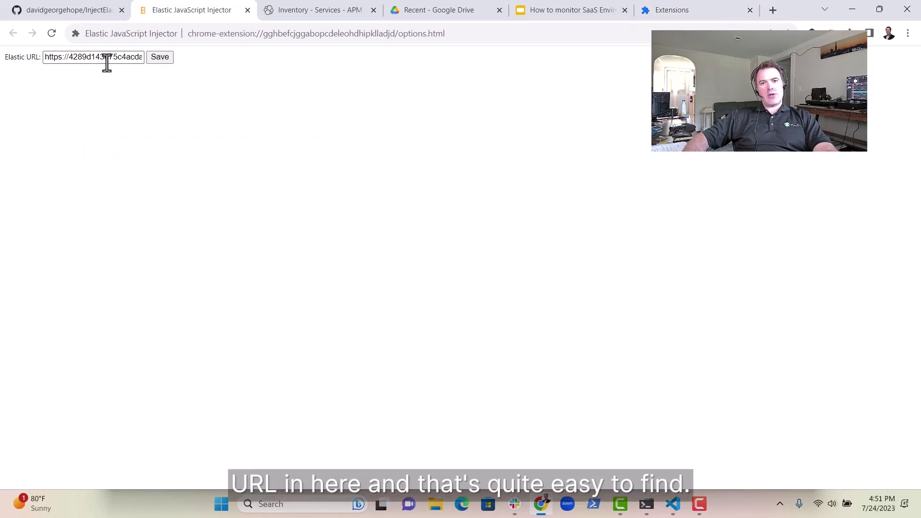
{"action": "left_click", "coordinate": [319, 12]}
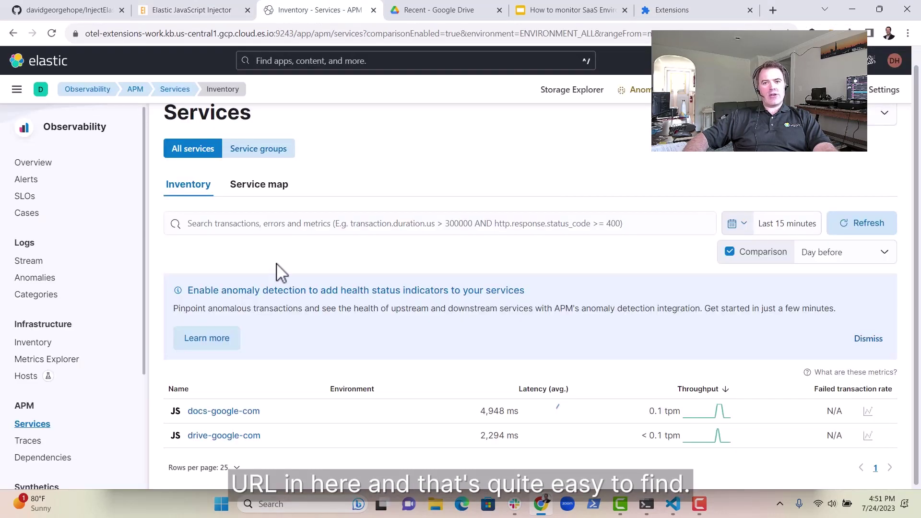
{"action": "left_click", "coordinate": [36, 426]}
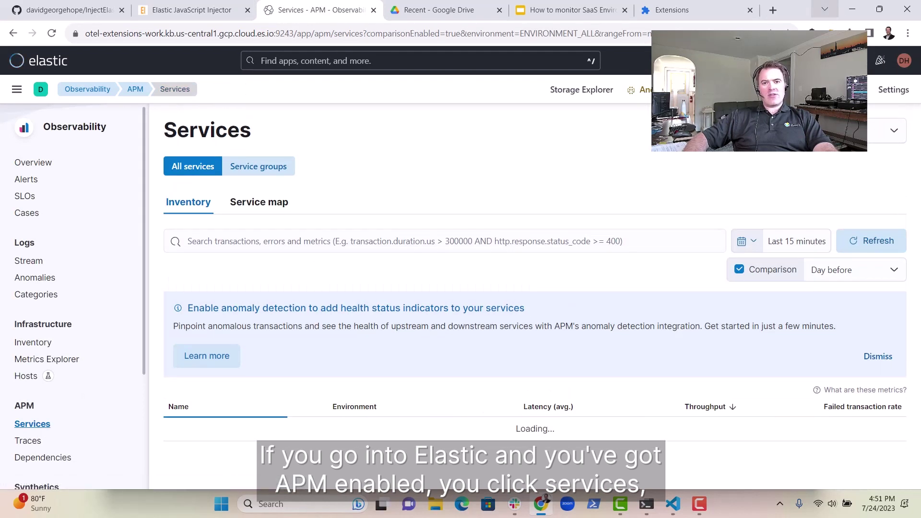
Step: Open the APM add-data tutorial and review the RUM (JS) agent's serverUrl setting
{"action": "left_click", "coordinate": [835, 90]}
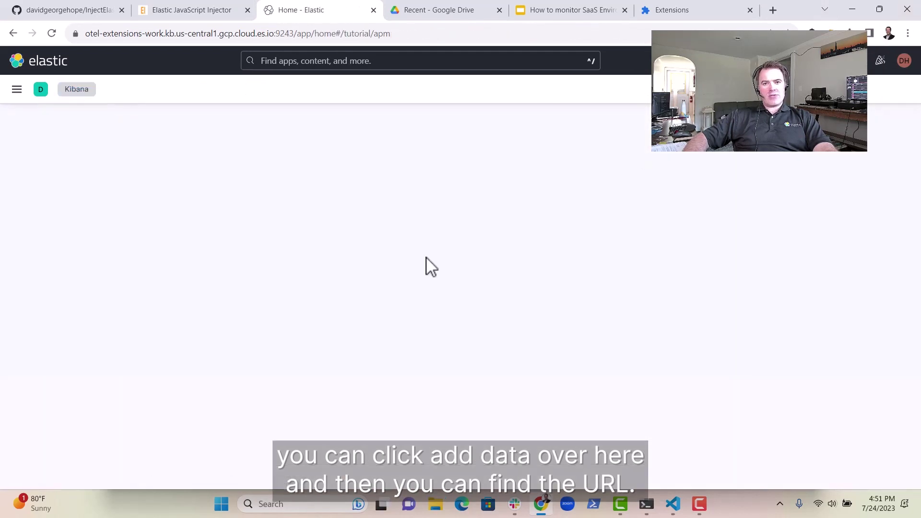
{"action": "scroll", "coordinate": [304, 339], "scroll_direction": "down", "scroll_amount": 10}
{"action": "right_click", "coordinate": [304, 339]}
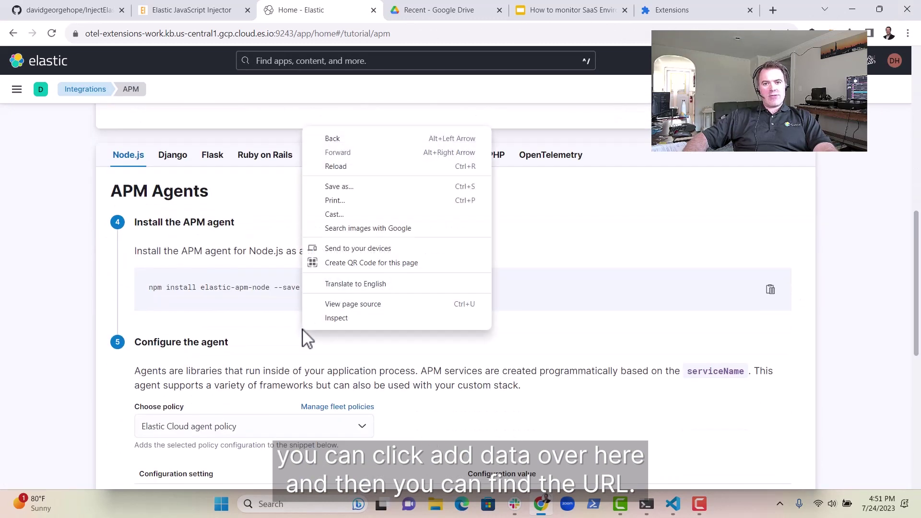
{"action": "key", "text": "Escape"}
{"action": "scroll", "coordinate": [389, 254], "scroll_direction": "up", "scroll_amount": 3}
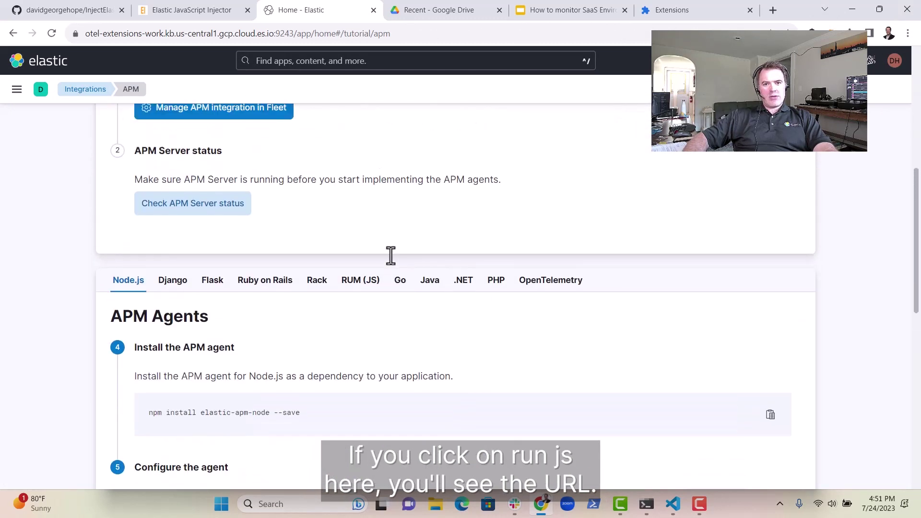
{"action": "left_click", "coordinate": [361, 283]}
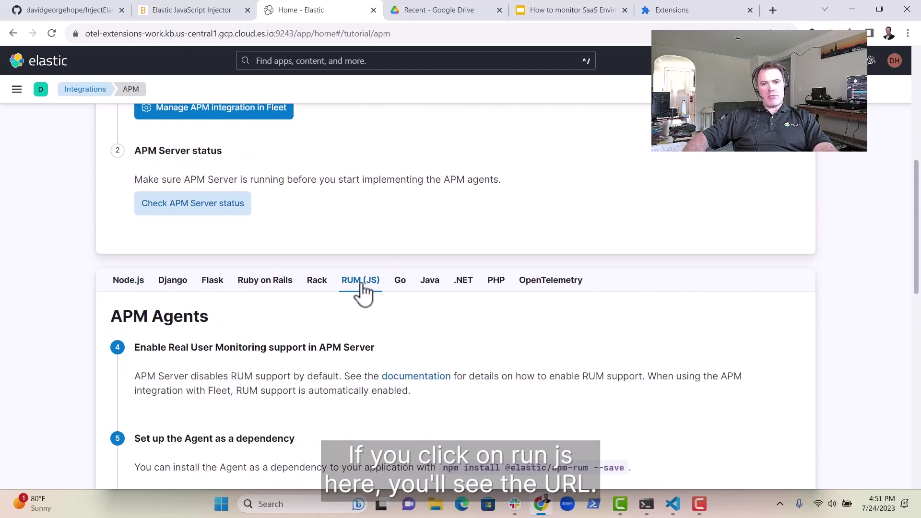
{"action": "scroll", "coordinate": [355, 353], "scroll_direction": "down", "scroll_amount": 6}
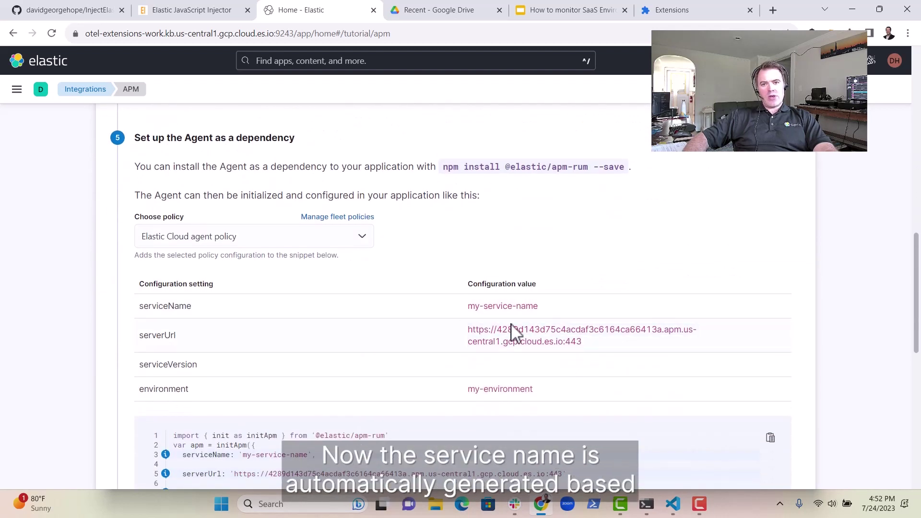
{"action": "scroll", "coordinate": [411, 263], "scroll_direction": "up", "scroll_amount": 7}
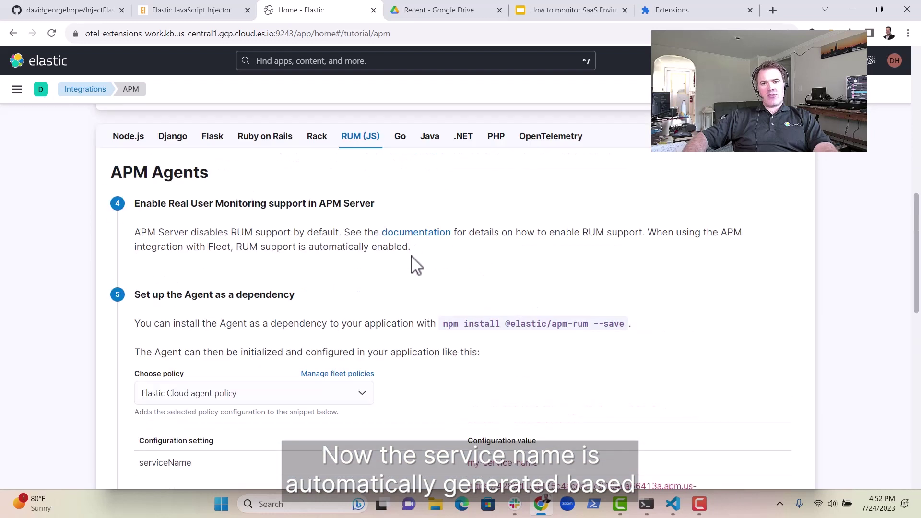
{"action": "scroll", "coordinate": [273, 188], "scroll_direction": "up", "scroll_amount": 6}
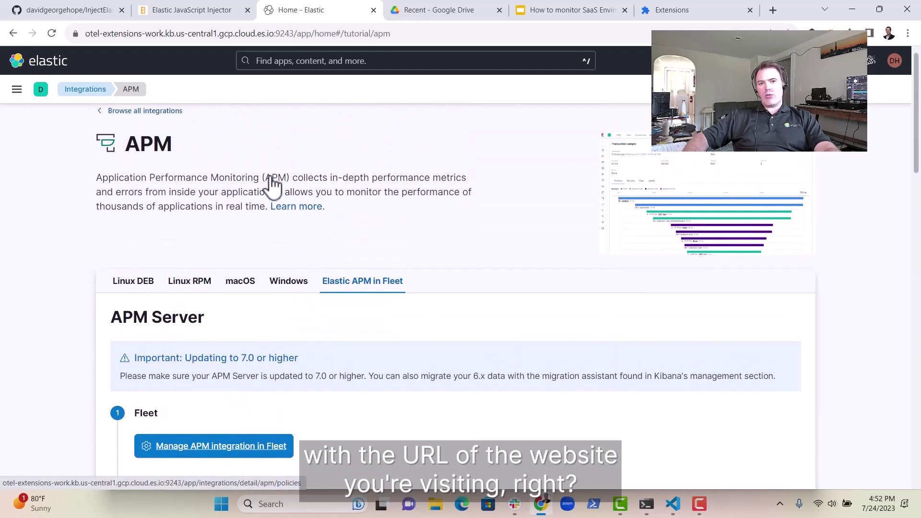
Step: Go through Observability to APM Services and view docs-google-com's Click and /presentation/d/* transactions
{"action": "left_click", "coordinate": [17, 91]}
{"action": "scroll", "coordinate": [57, 411], "scroll_direction": "down", "scroll_amount": 7}
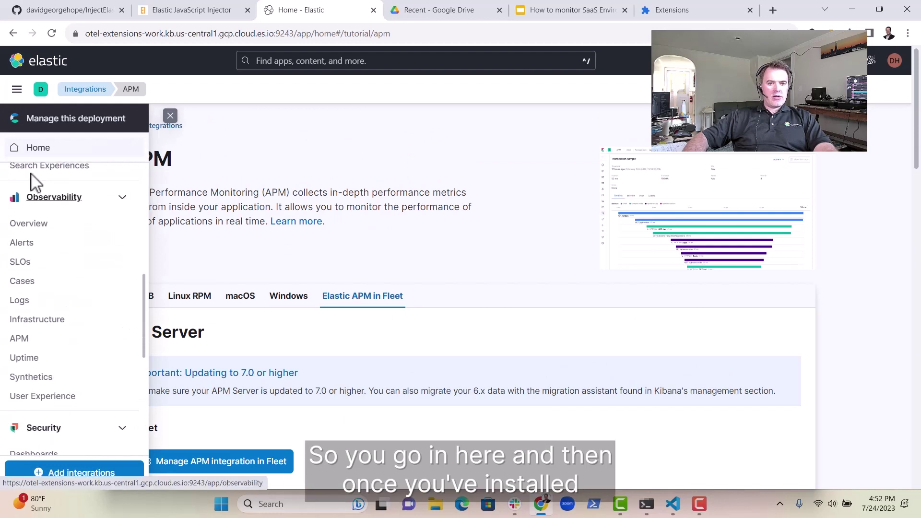
{"action": "left_click", "coordinate": [27, 225]}
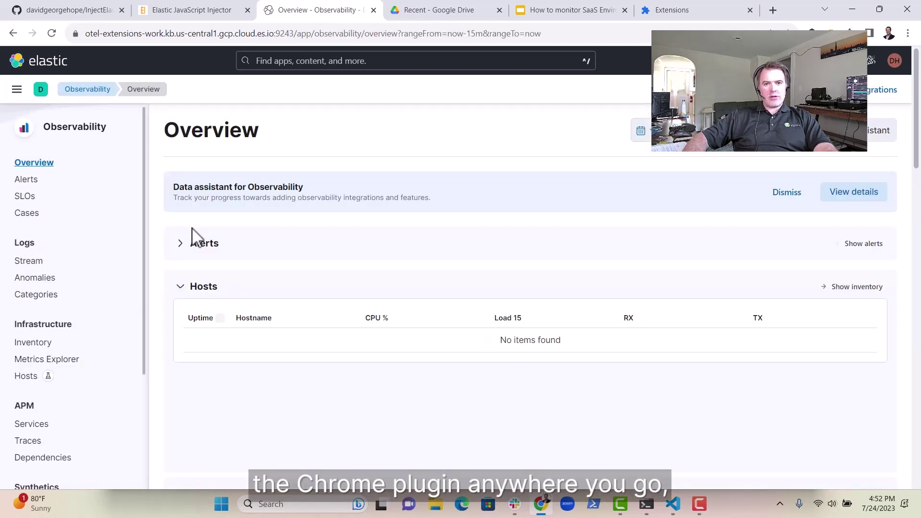
{"action": "left_click", "coordinate": [29, 427]}
{"action": "scroll", "coordinate": [403, 293], "scroll_direction": "down", "scroll_amount": 1}
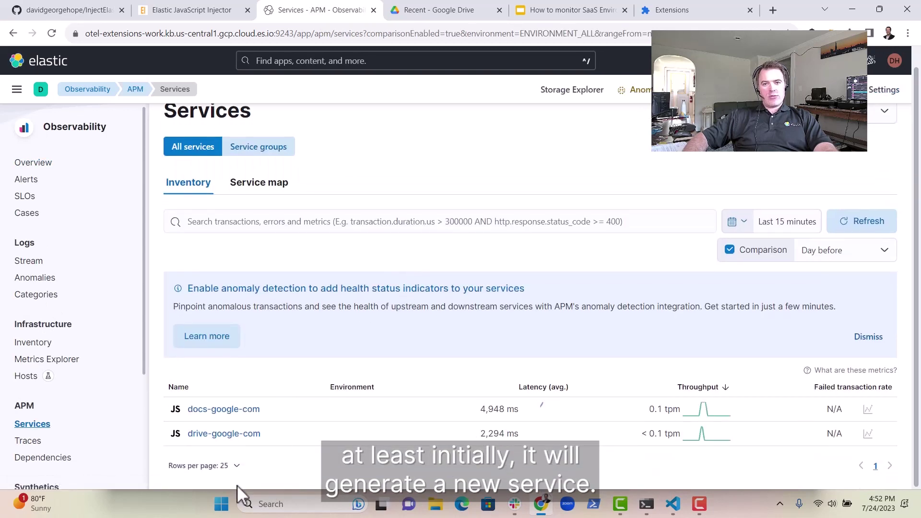
{"action": "left_click", "coordinate": [233, 410]}
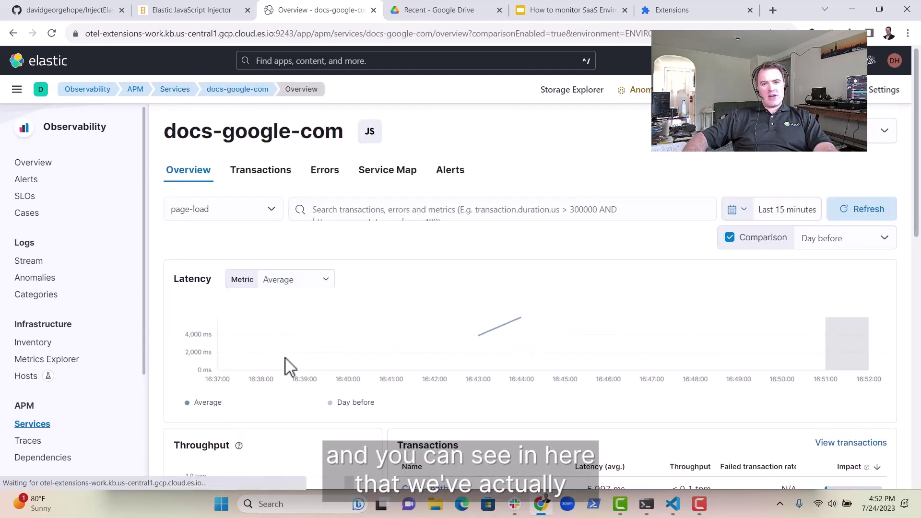
{"action": "scroll", "coordinate": [288, 366], "scroll_direction": "down", "scroll_amount": 5}
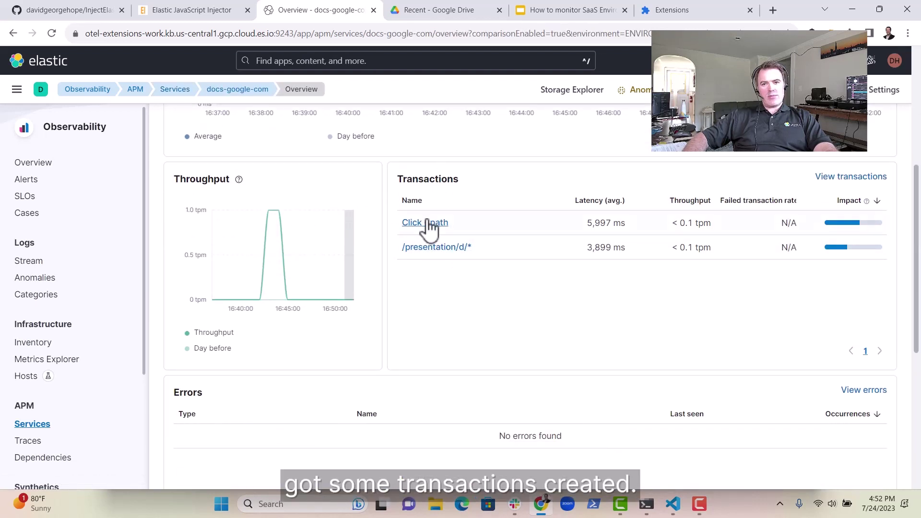
{"action": "scroll", "coordinate": [429, 349], "scroll_direction": "down", "scroll_amount": 3}
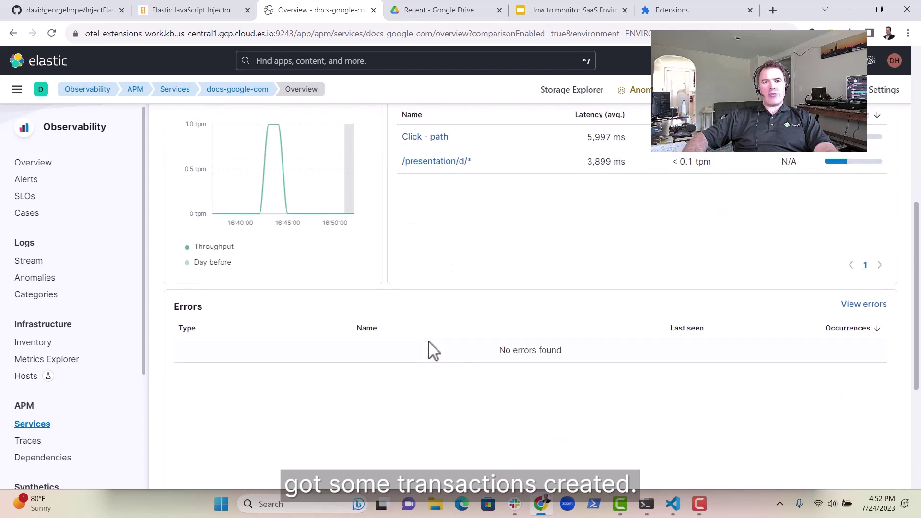
Step: Open InjectElasticAgent's manifest.json and highlight the content_scripts matches block, lines 10–15
{"action": "left_click", "coordinate": [36, 11]}
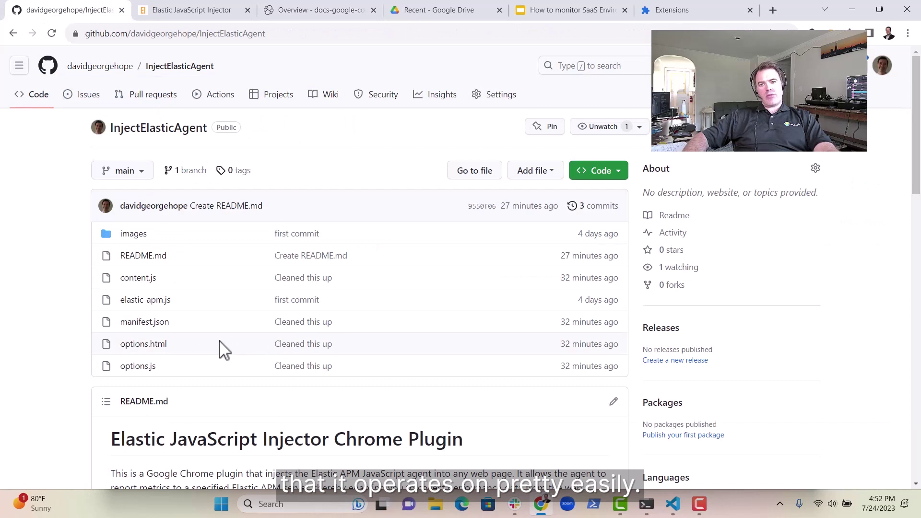
{"action": "left_click", "coordinate": [145, 322]}
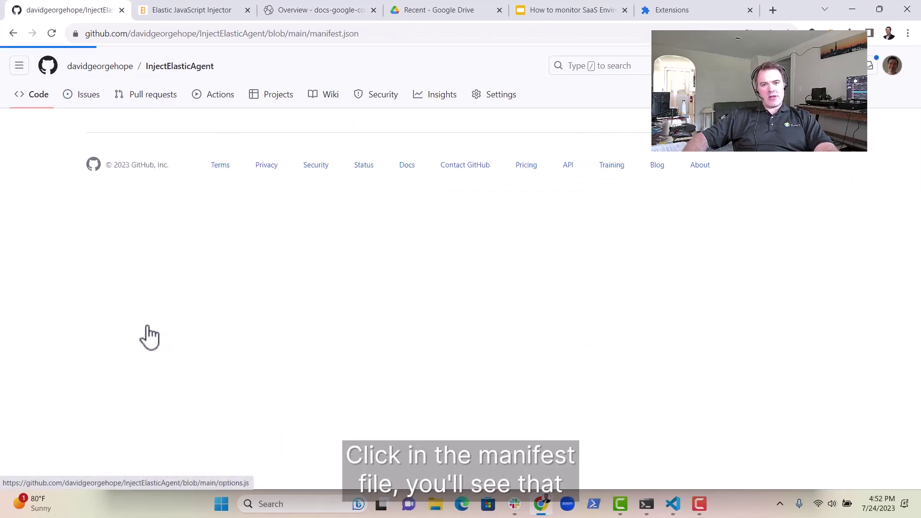
{"action": "left_click_drag", "start_coordinate": [148, 335], "coordinate": [304, 332]}
{"action": "left_click", "coordinate": [318, 354]}
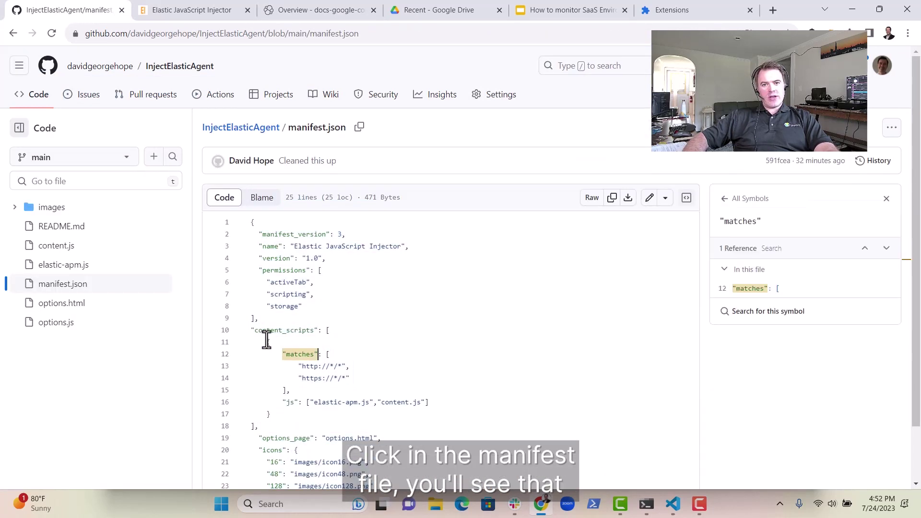
{"action": "left_click_drag", "start_coordinate": [243, 329], "coordinate": [410, 391]}
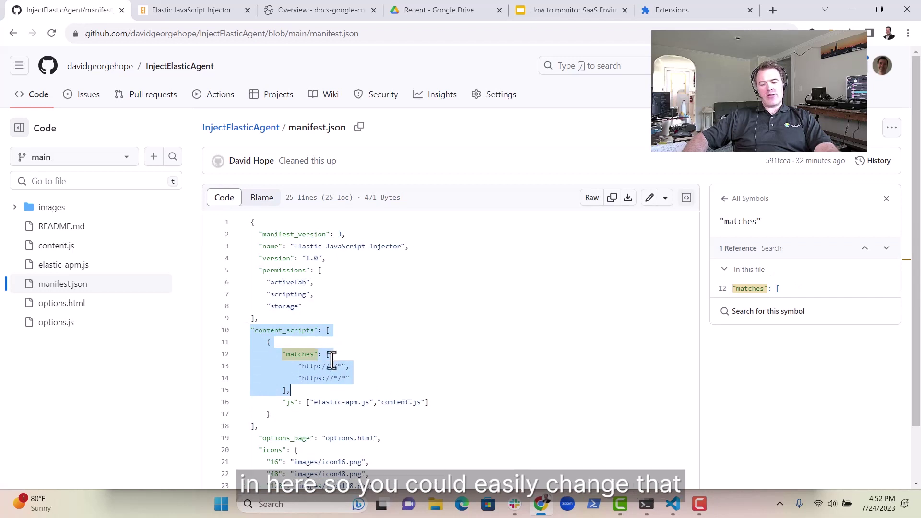
{"action": "left_click", "coordinate": [393, 346]}
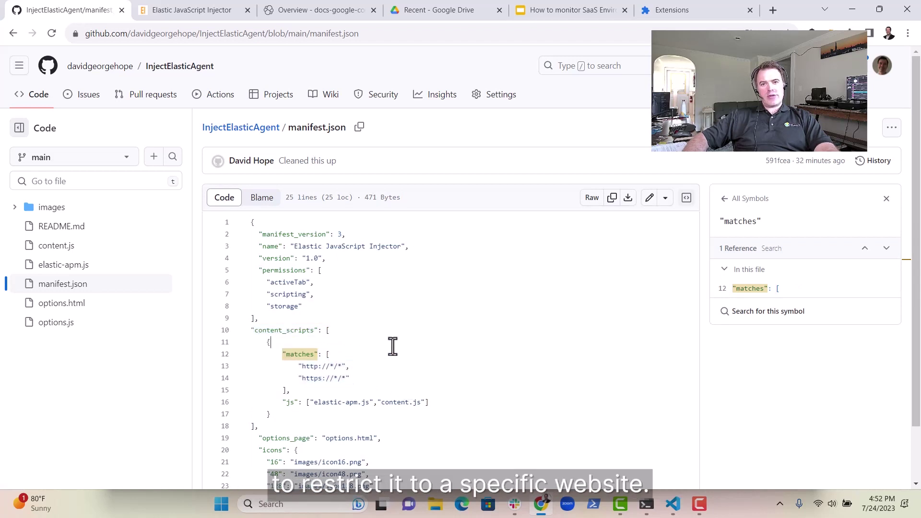
{"action": "key", "text": "ctrl+shift+Right"}
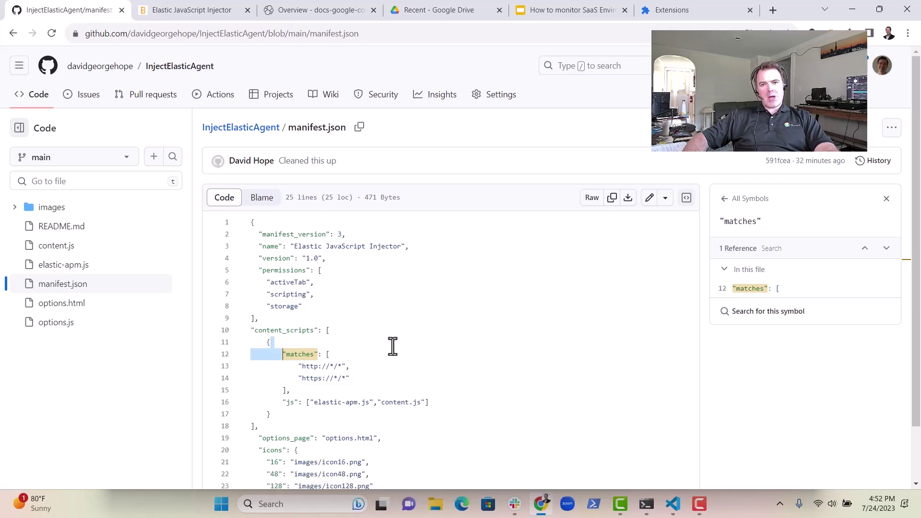